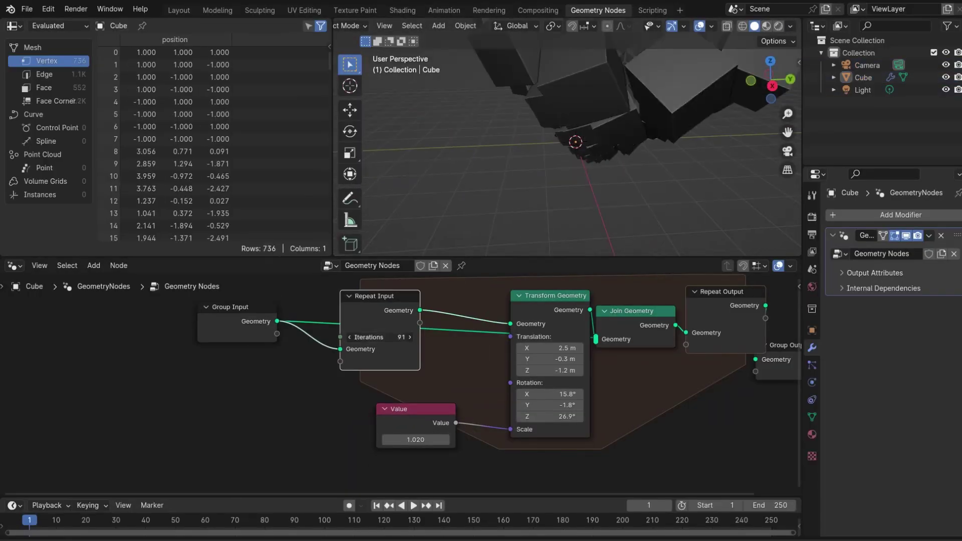
# Increase the iteration count of the Repeat Input node in the cube's geometry node tree
pyautogui.moveTo(379, 337); pyautogui.dragTo(400, 337)
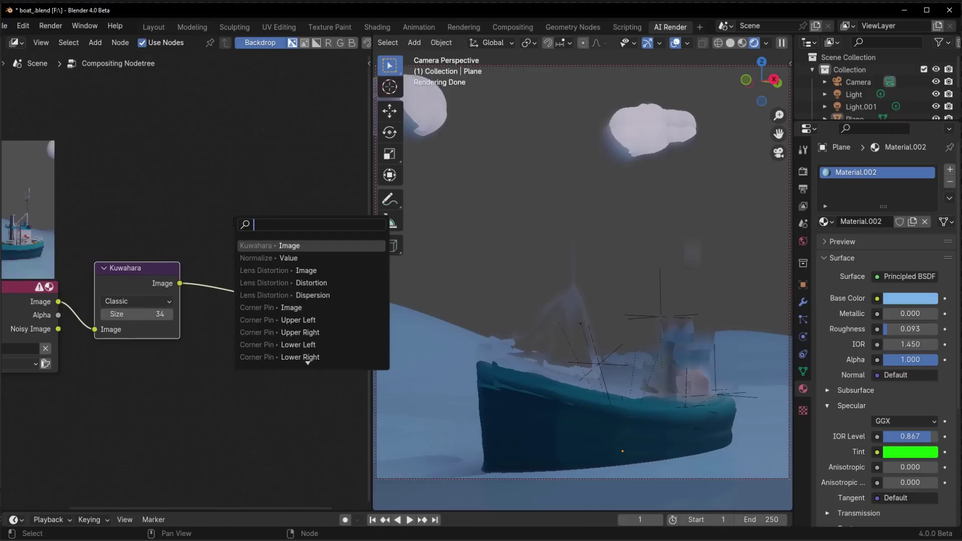
# Insert a Lens Distortion node between the Kuwahara and Composite nodes, feeding the Kuwahara output into its Image input
pyautogui.press('Down')
pyautogui.press('Down')
pyautogui.press('Down')
pyautogui.press('Down')
pyautogui.press('Up')
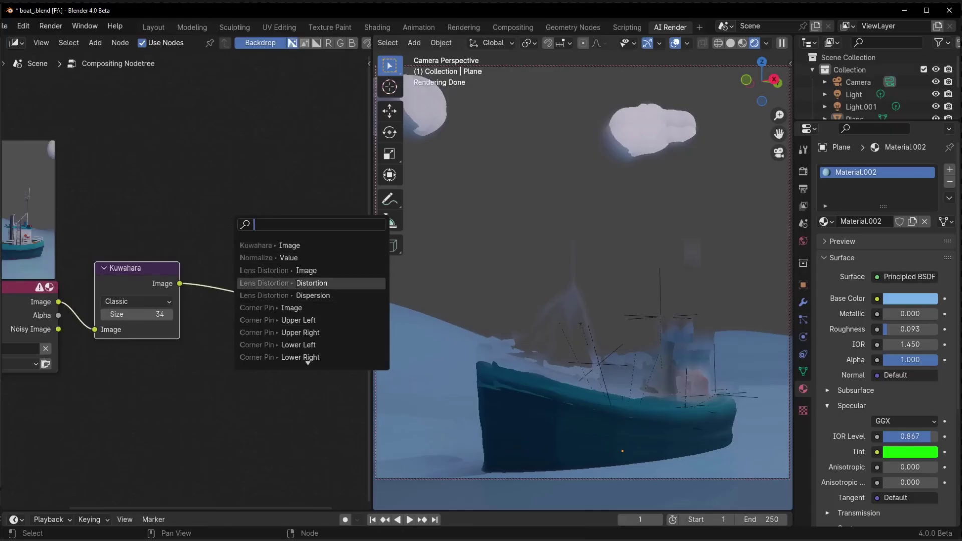
pyautogui.press('Return')
pyautogui.click(293, 340)
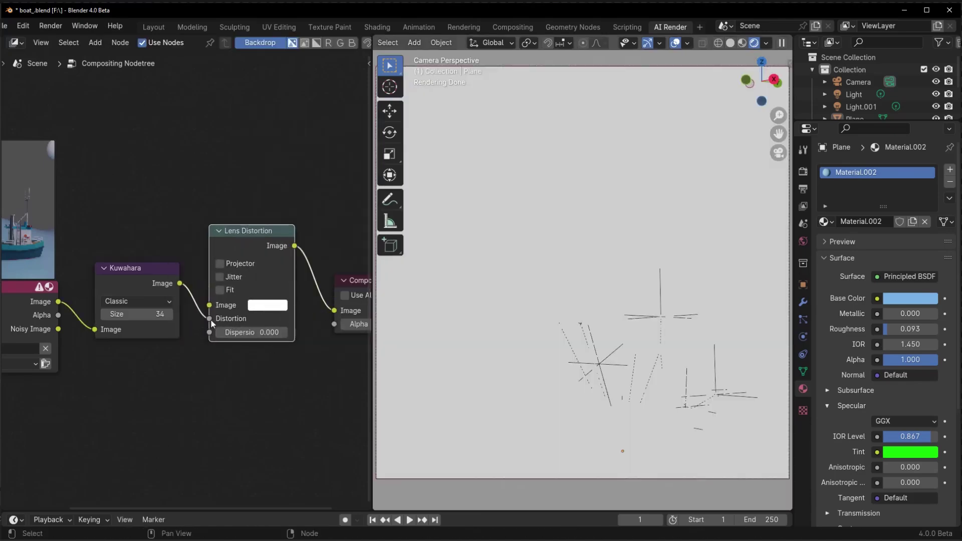
pyautogui.moveTo(209, 319); pyautogui.dragTo(209, 305)
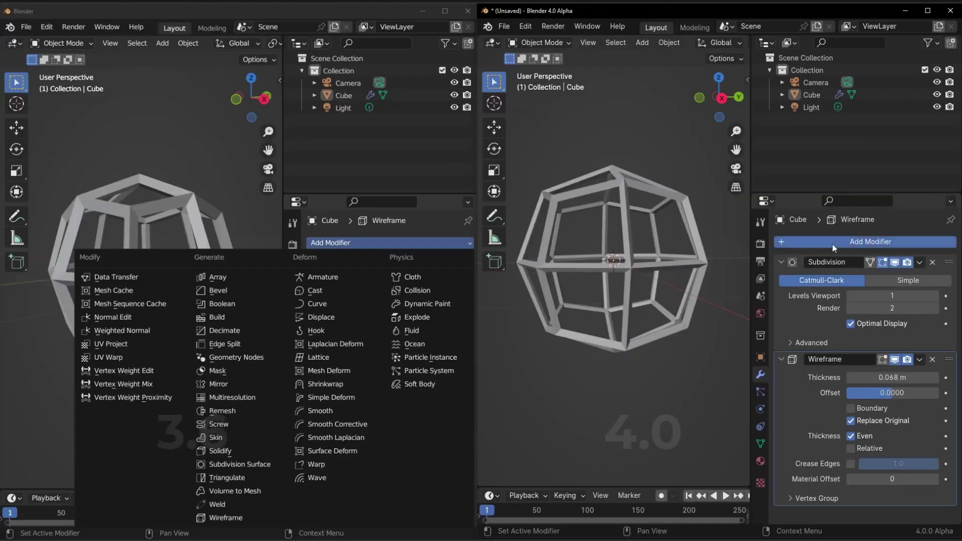
# Show the cube's modifier properties and examine the categories offered by Blender 4.0's Add Modifier menu
pyautogui.click(832, 245)
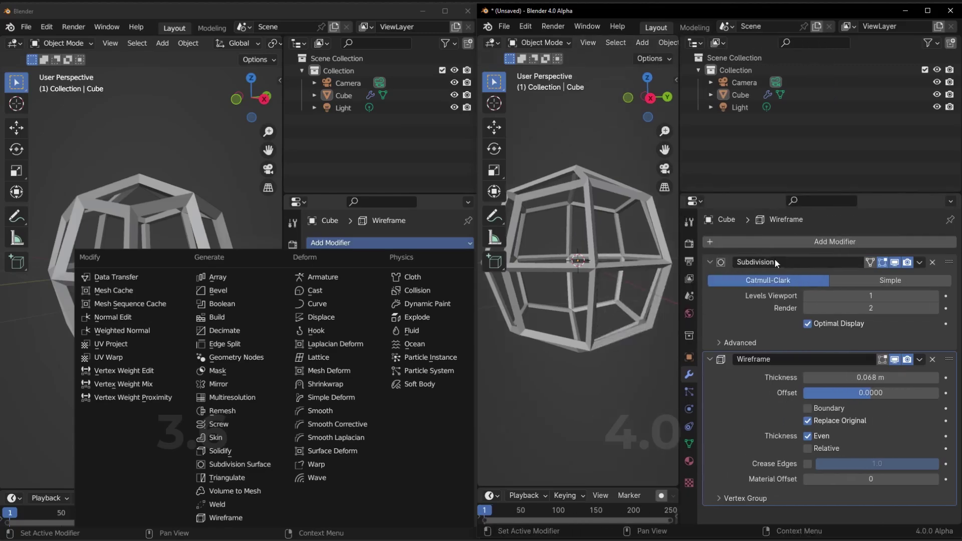
pyautogui.click(802, 242)
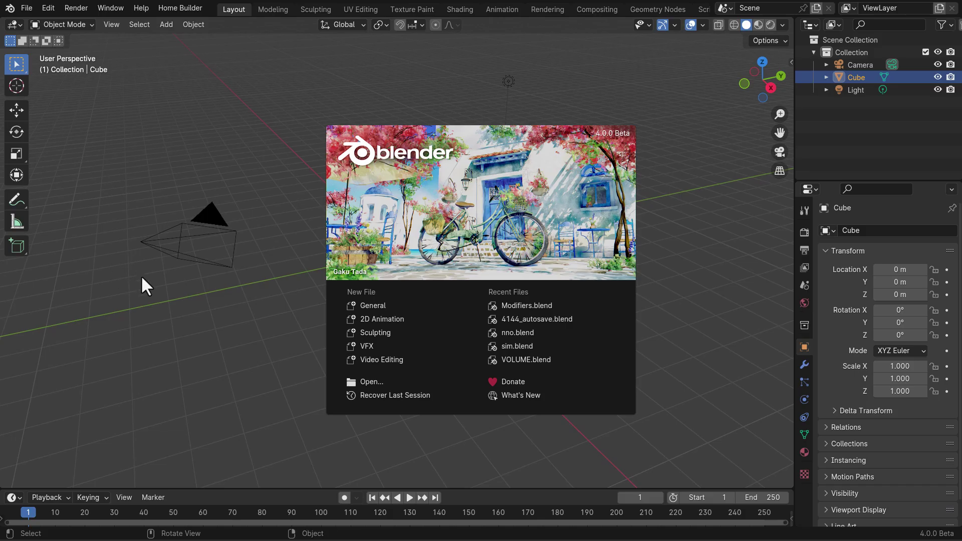
pyautogui.click(142, 277)
pyautogui.click(805, 364)
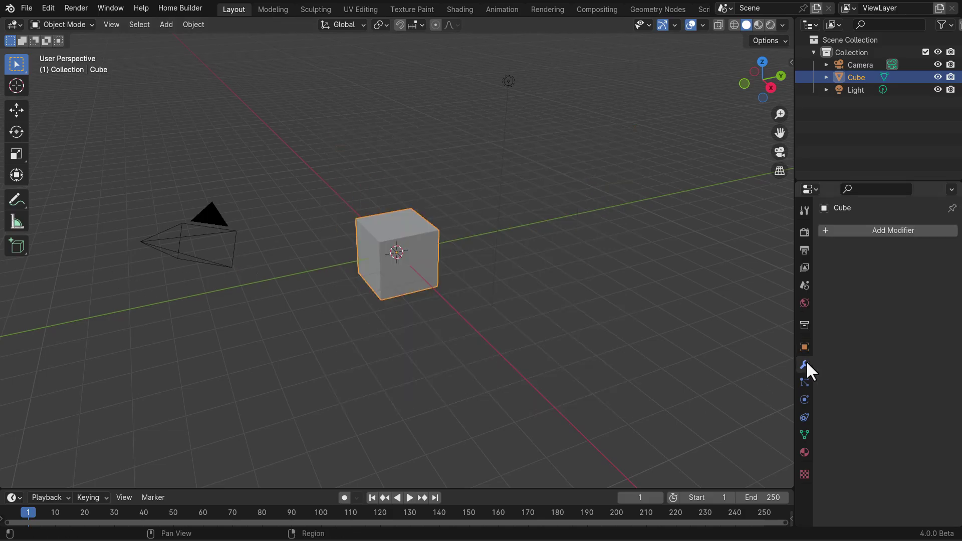
pyautogui.click(884, 230)
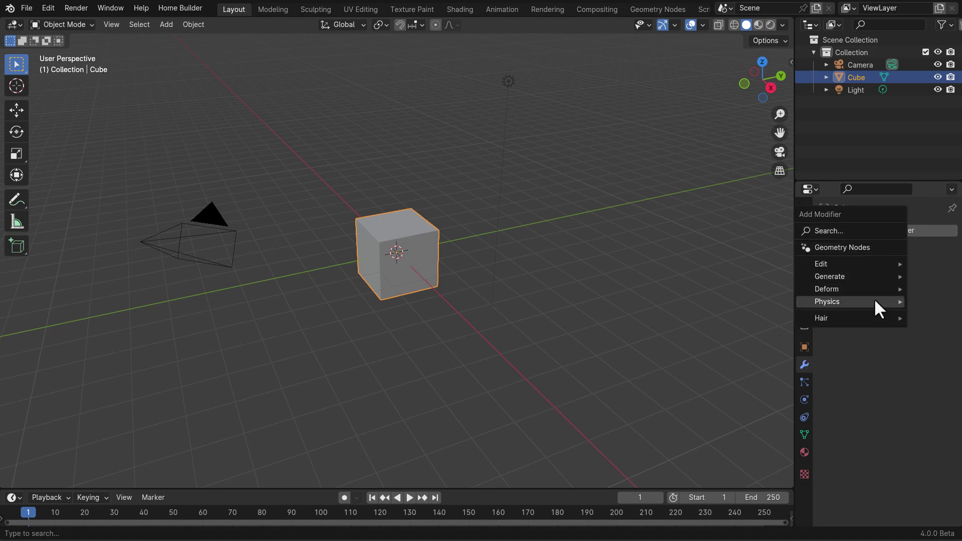
pyautogui.moveTo(880, 323)
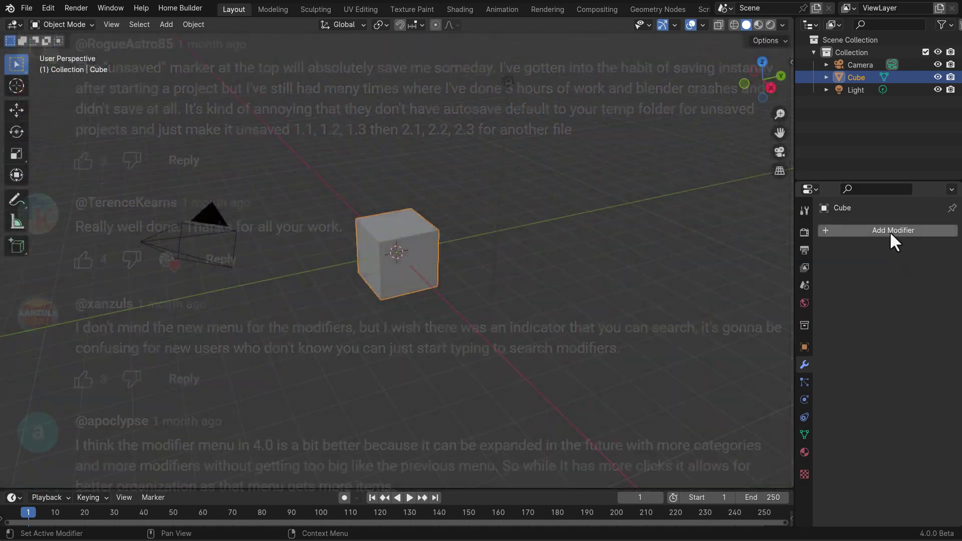
pyautogui.click(889, 231)
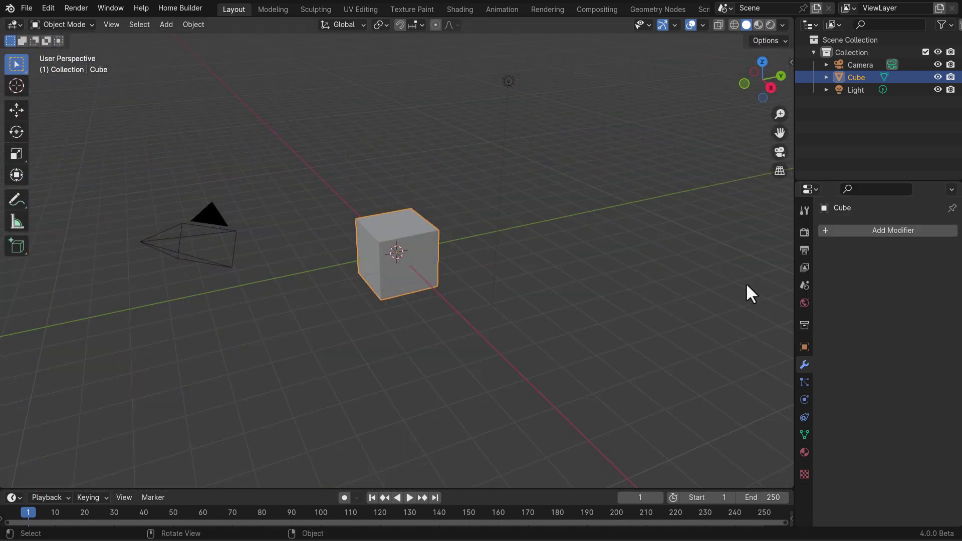
pyautogui.click(900, 230)
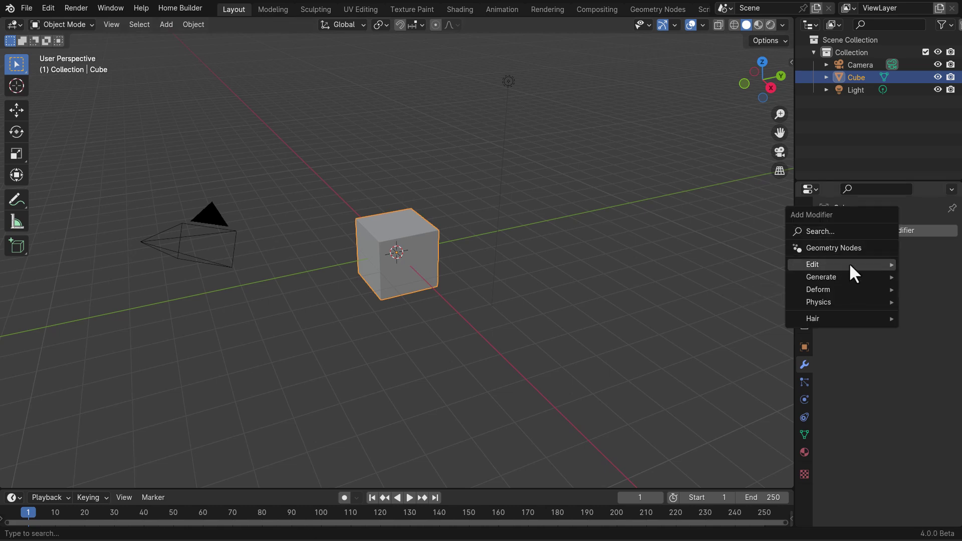
pyautogui.moveTo(850, 266)
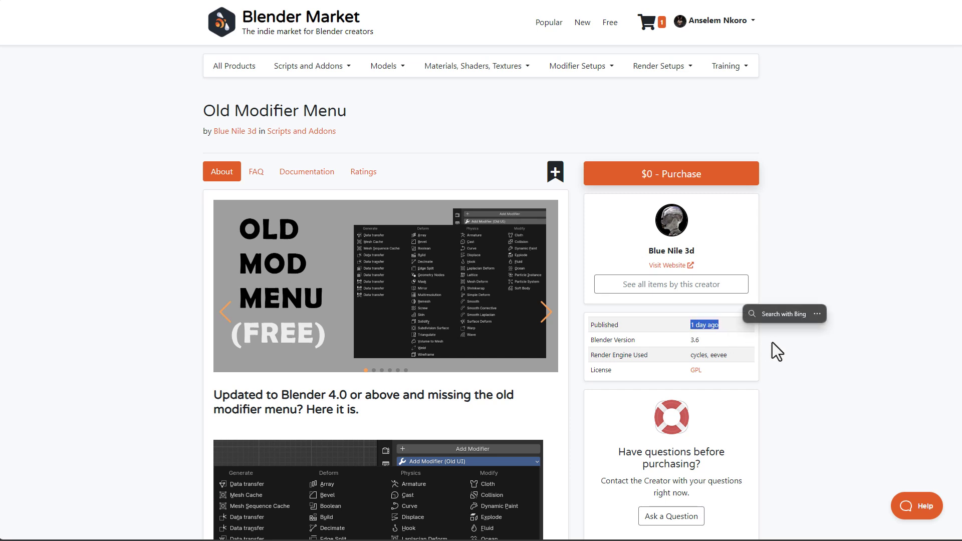
pyautogui.click(830, 286)
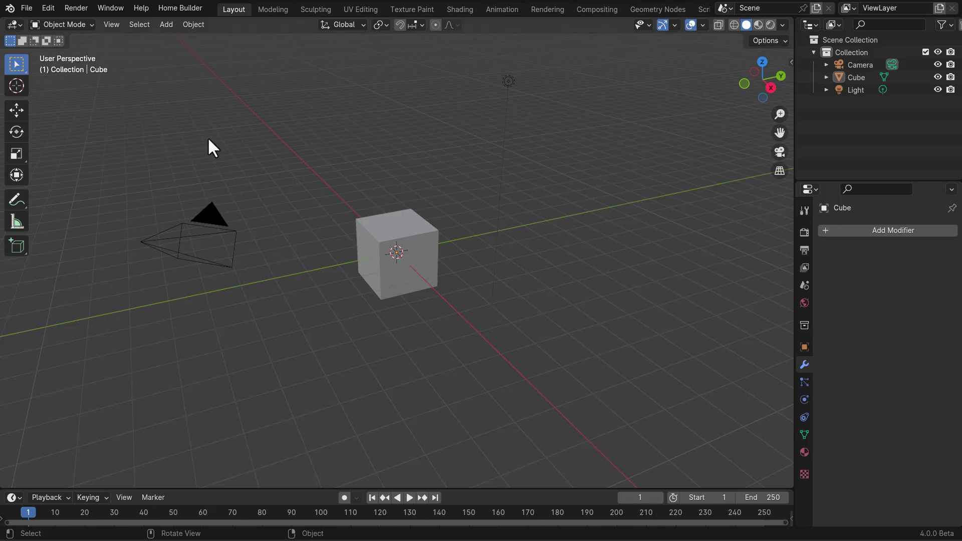
# Install the add-on from old_modifier_menu_1.0.0.zip in the root of the C: drive through the Blender preferences
pyautogui.click(46, 9)
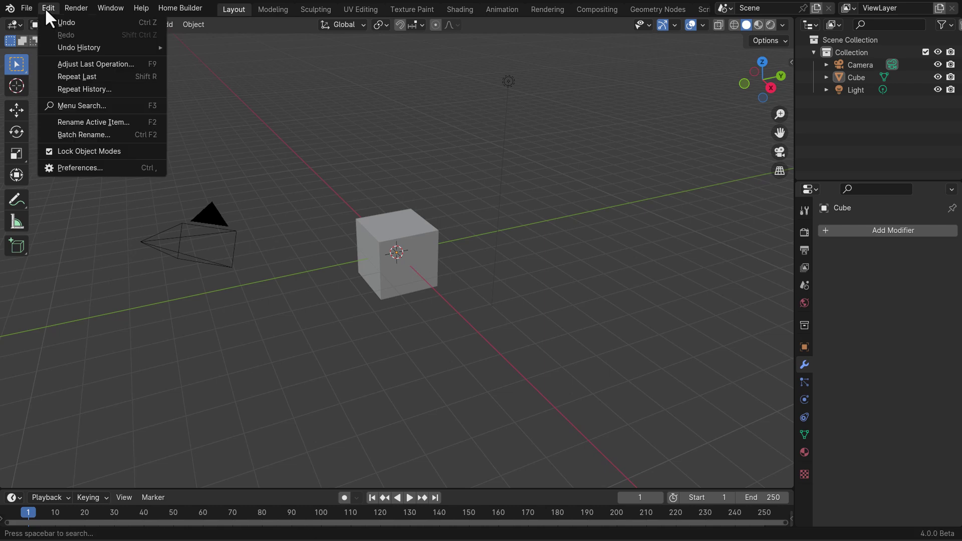
pyautogui.click(89, 165)
pyautogui.moveTo(116, 2); pyautogui.dragTo(372, 106)
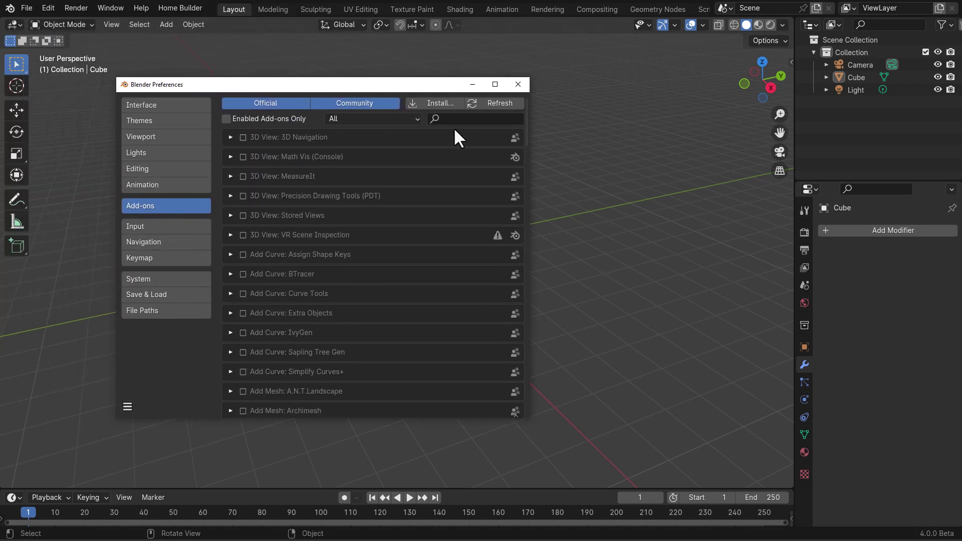
pyautogui.click(441, 102)
pyautogui.click(26, 315)
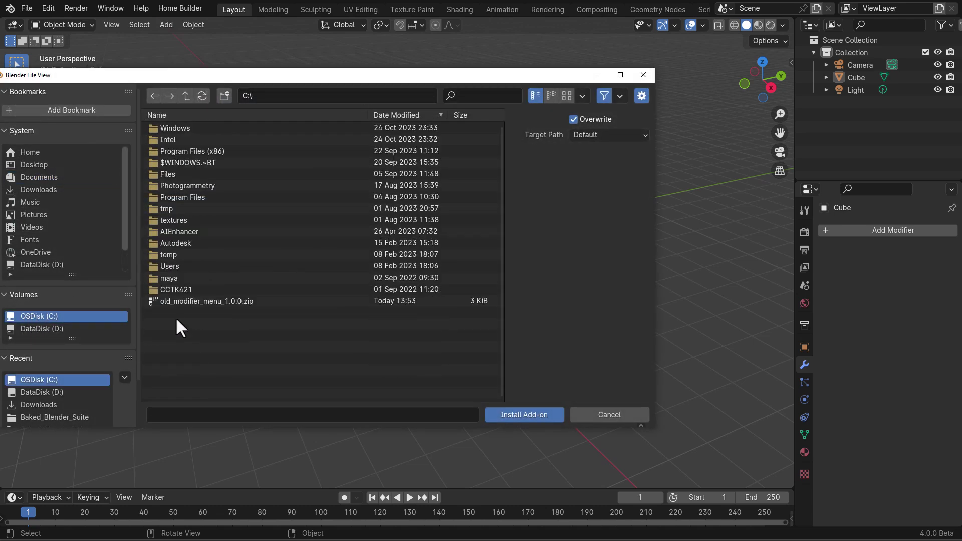
pyautogui.click(183, 301)
pyautogui.click(514, 411)
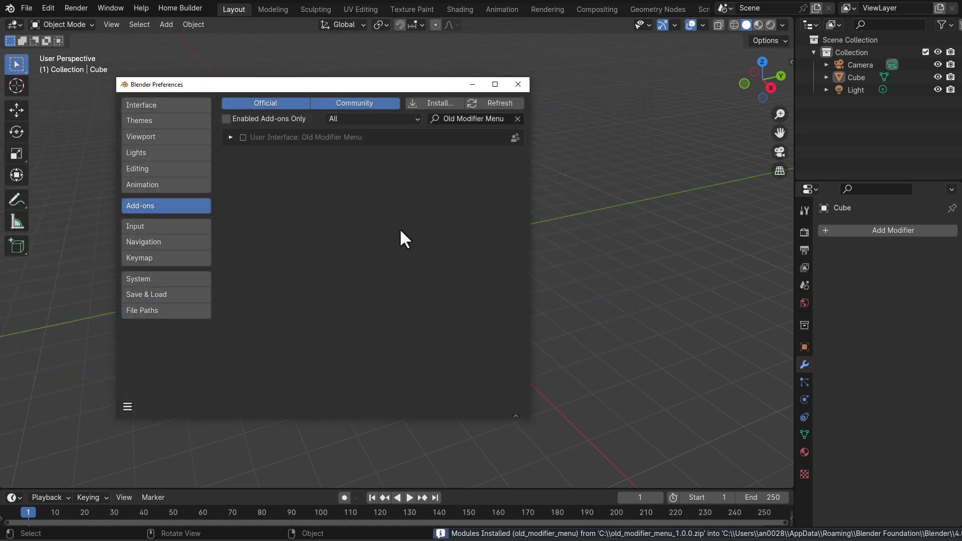
# Enable the Old Modifier Menu add-on, save the preferences and close their window
pyautogui.click(243, 137)
pyautogui.click(128, 406)
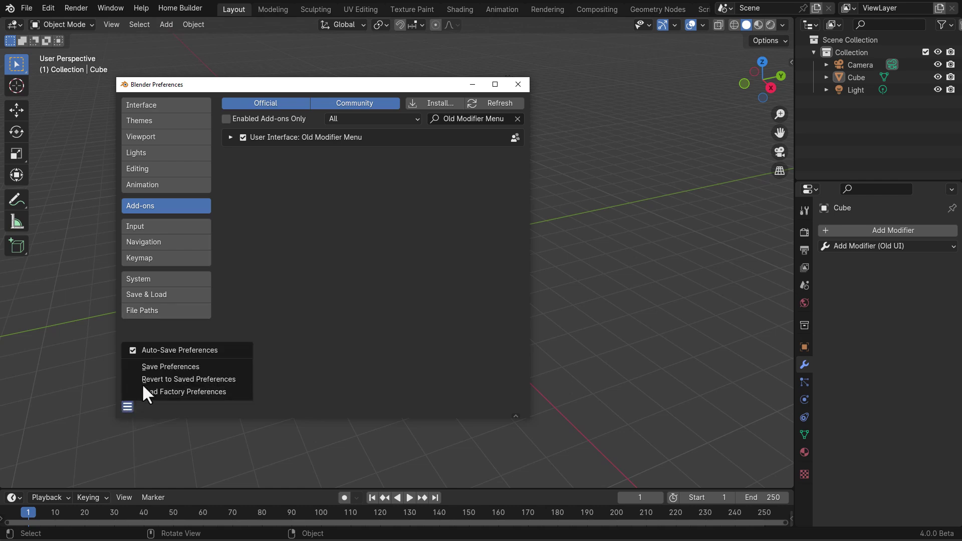
pyautogui.click(174, 367)
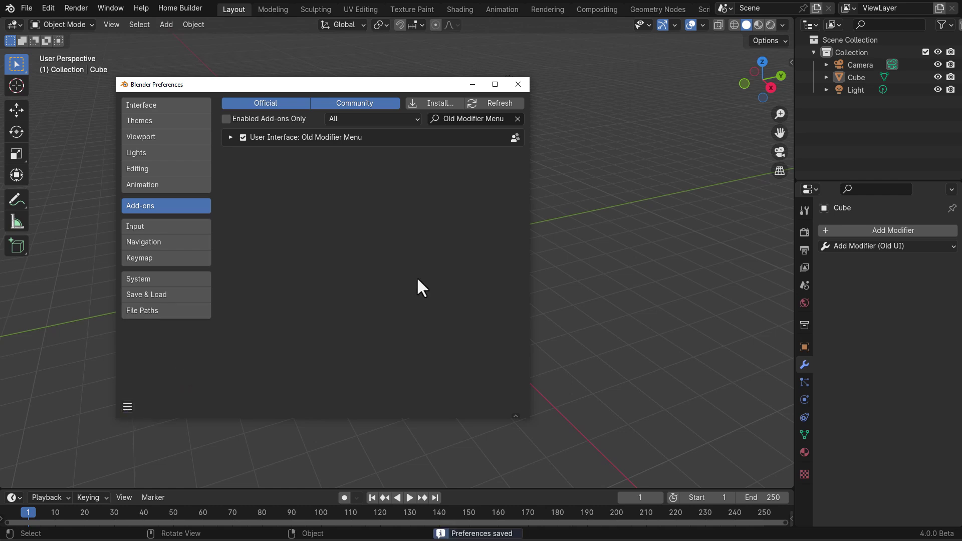
pyautogui.click(518, 85)
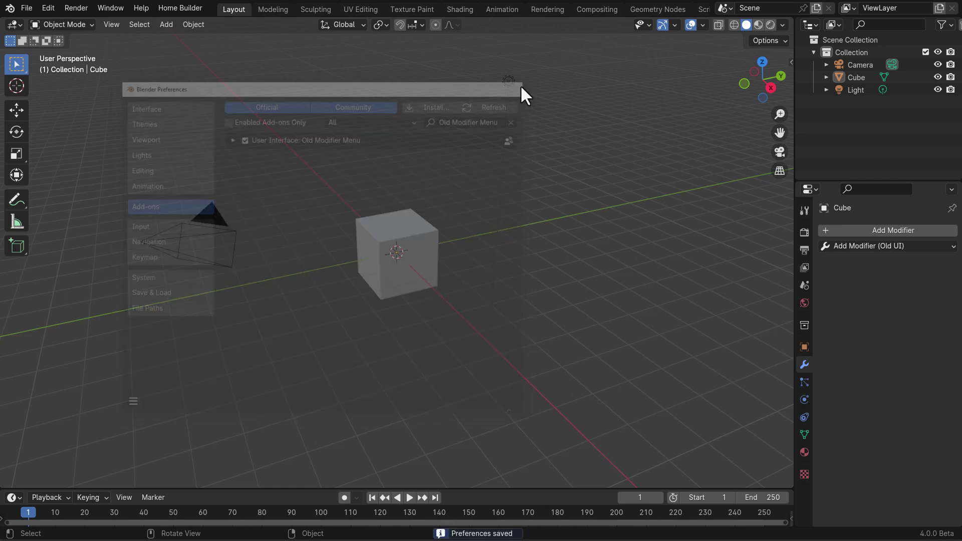
# Add a Wireframe modifier to the cube using Add Modifier (Old UI) and set its thickness to 0.114 m
pyautogui.click(865, 245)
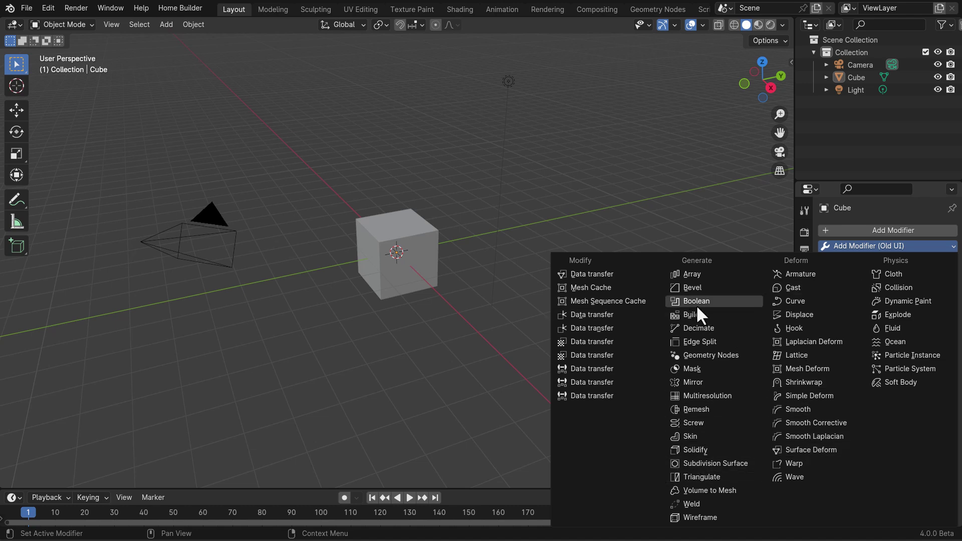
pyautogui.click(676, 516)
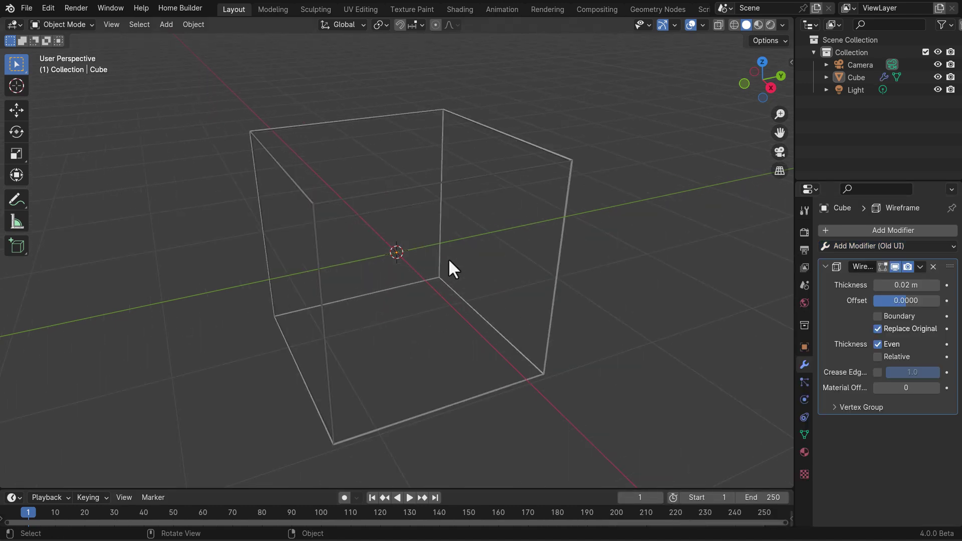
pyautogui.moveTo(449, 261); pyautogui.dragTo(457, 265, button='middle')
pyautogui.moveTo(898, 283); pyautogui.dragTo(920, 284)
pyautogui.moveTo(484, 231); pyautogui.dragTo(496, 240, button='middle')
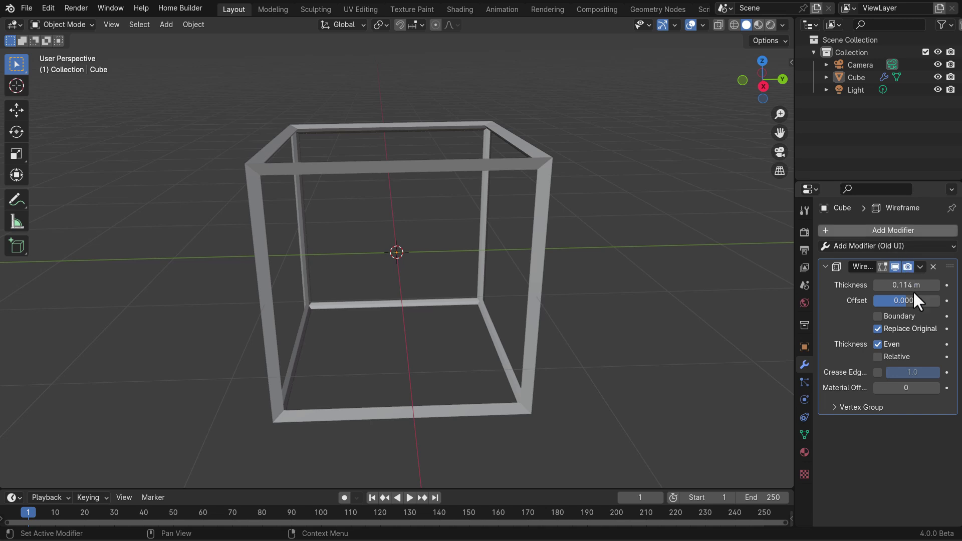
# Compare the Old UI modifier list with the new Add Modifier menu, including its Hair and Deform categories
pyautogui.hotkey('shift', 'a')
pyautogui.moveTo(834, 317)
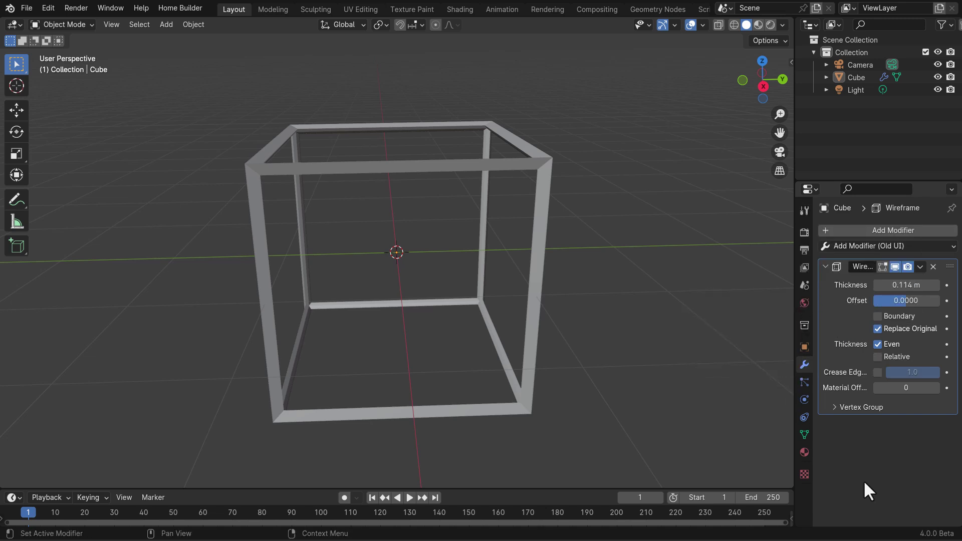
pyautogui.click(880, 245)
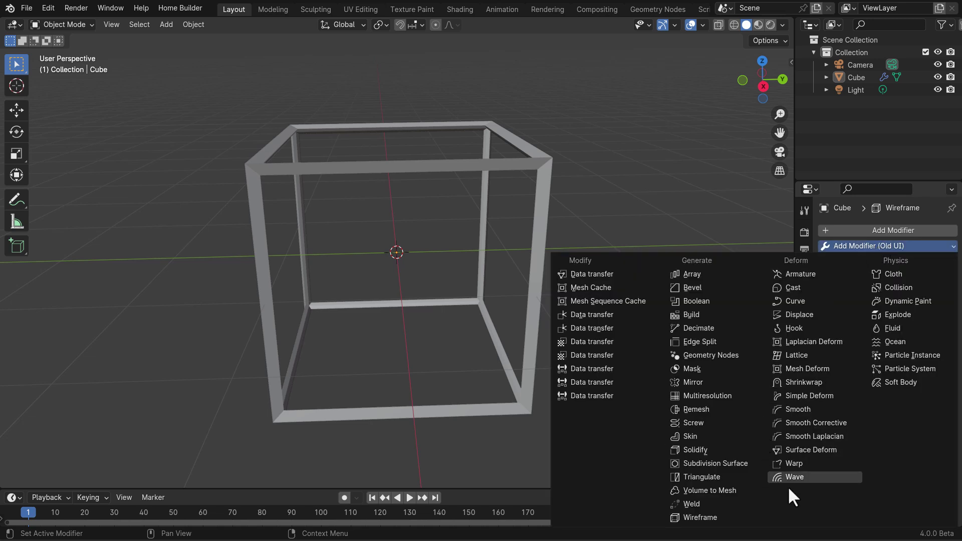
pyautogui.click(879, 231)
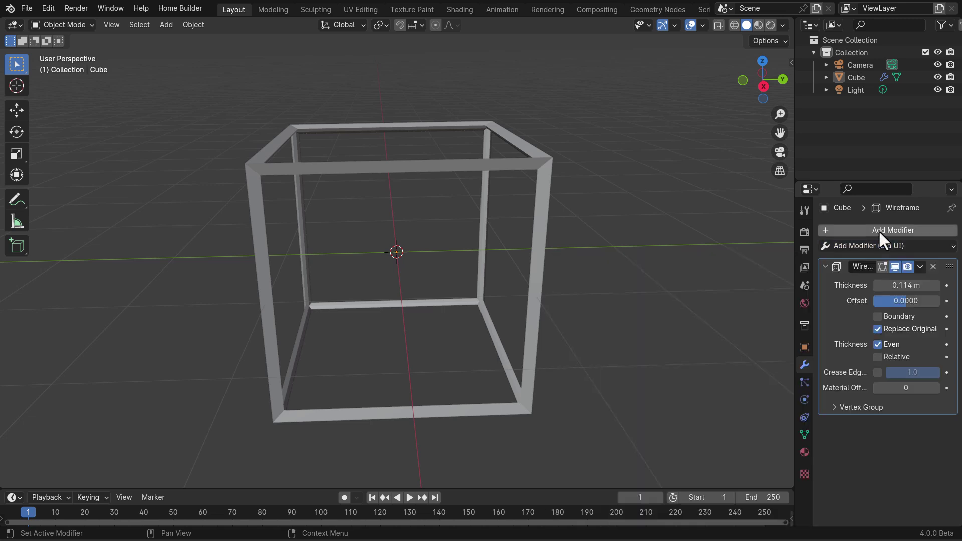
pyautogui.click(879, 230)
pyautogui.moveTo(811, 324)
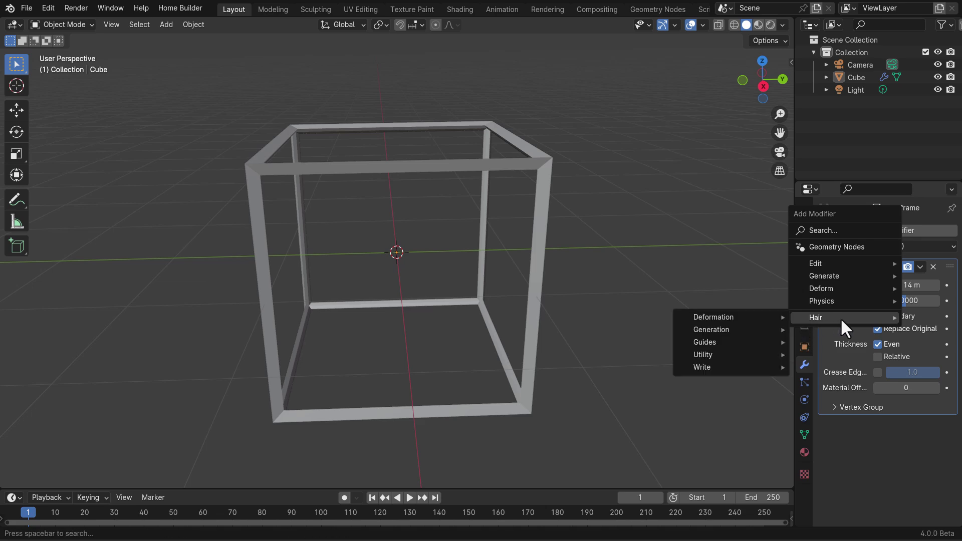
pyautogui.click(916, 245)
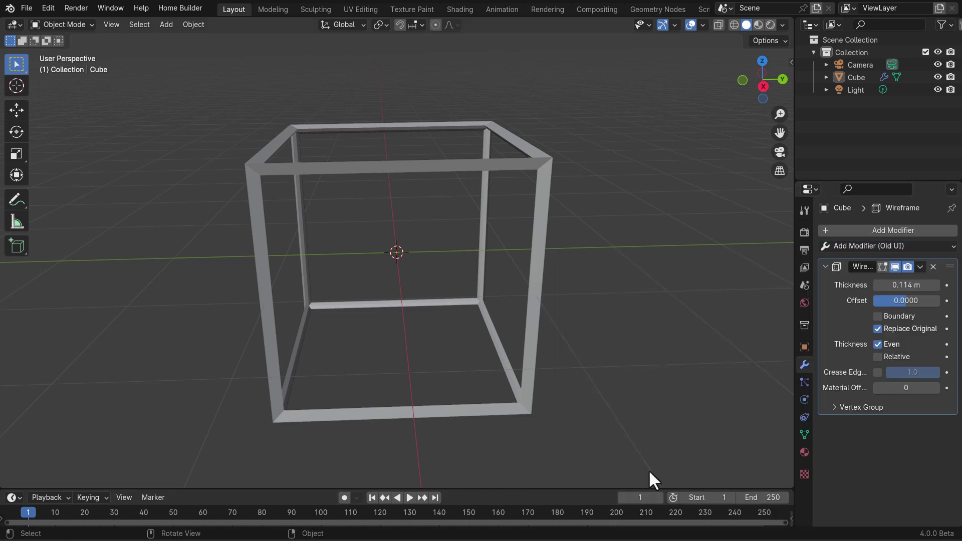
pyautogui.click(845, 229)
pyautogui.moveTo(781, 321)
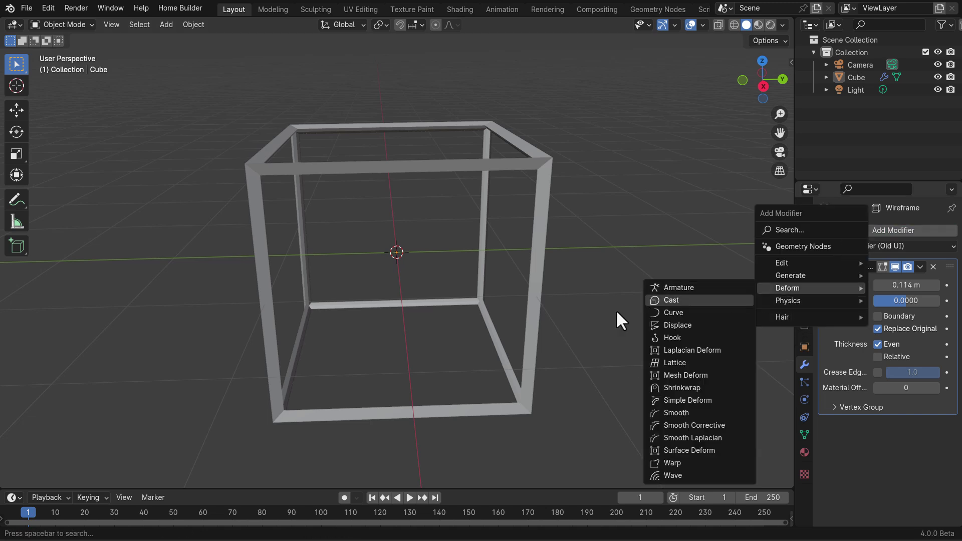
pyautogui.moveTo(542, 247); pyautogui.dragTo(518, 259, button='middle')
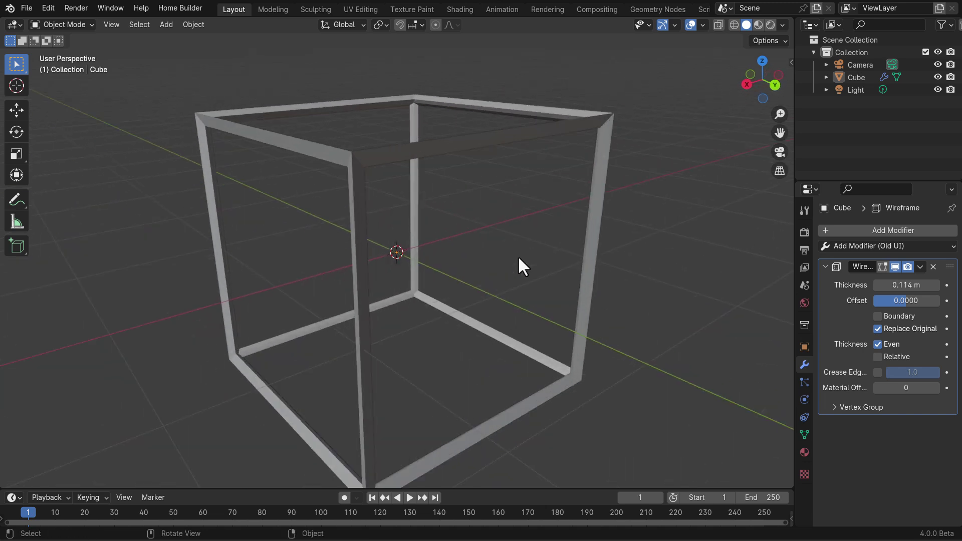
# Look over the Auto-Rig Pro product page on Blender Market, including its description and supported versions
pyautogui.scroll(-3, 537, 260)
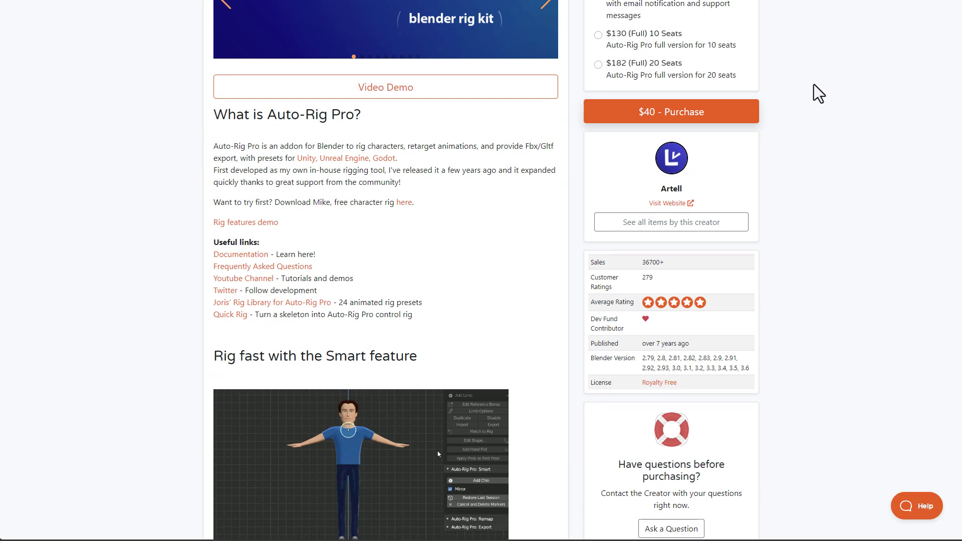
pyautogui.scroll(4, 814, 84)
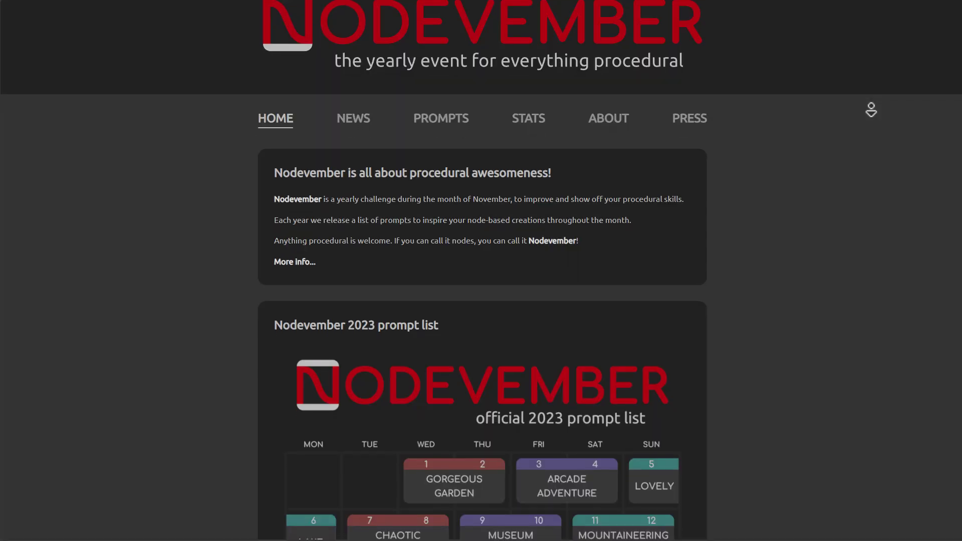
# View the Nodevember website's introduction and official 2023 prompt list
pyautogui.scroll(-1, 481, 271)
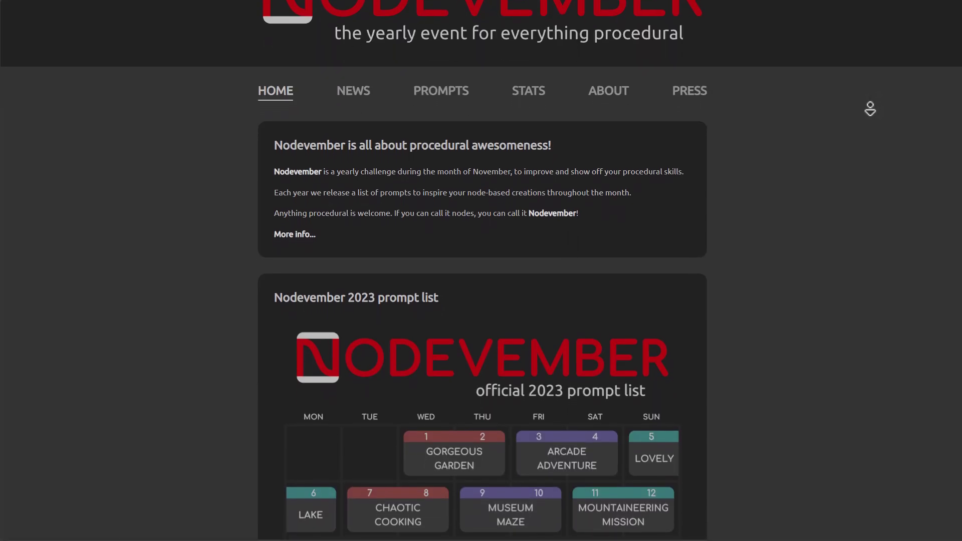
pyautogui.scroll(-1, 871, 109)
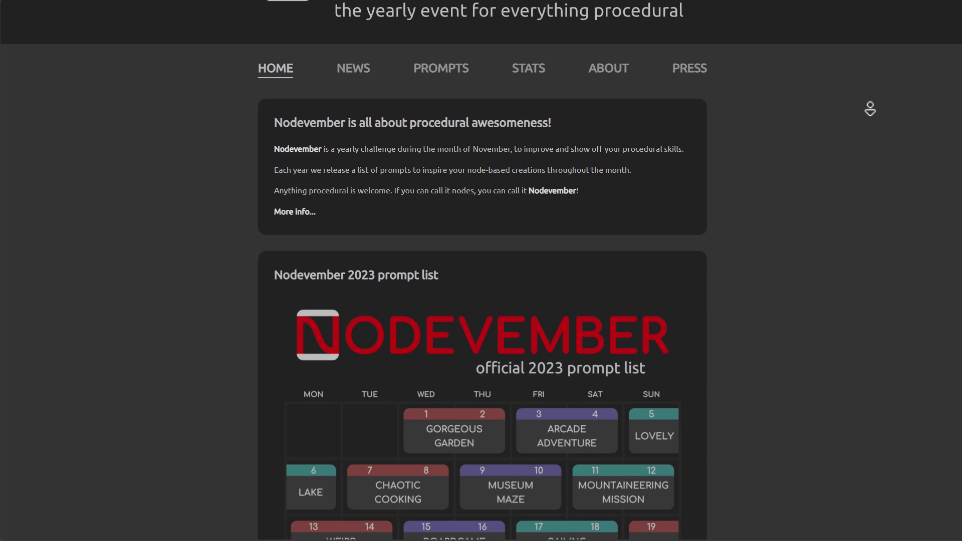
pyautogui.scroll(-1, 871, 109)
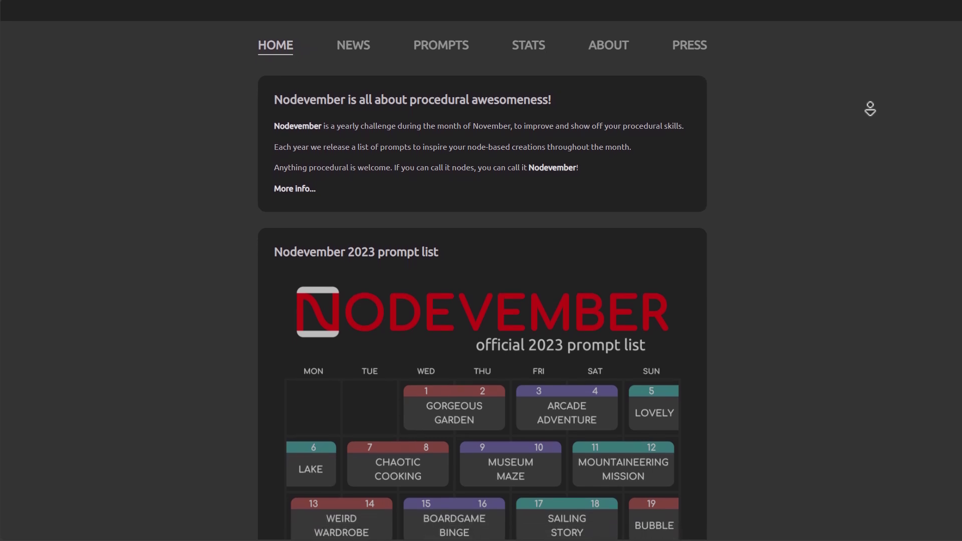
# Read Nodevember's participation rules and suggested constraints for shading, modelling and music, and review the 2023 prompt calendar again
pyautogui.scroll(-1, 870, 109)
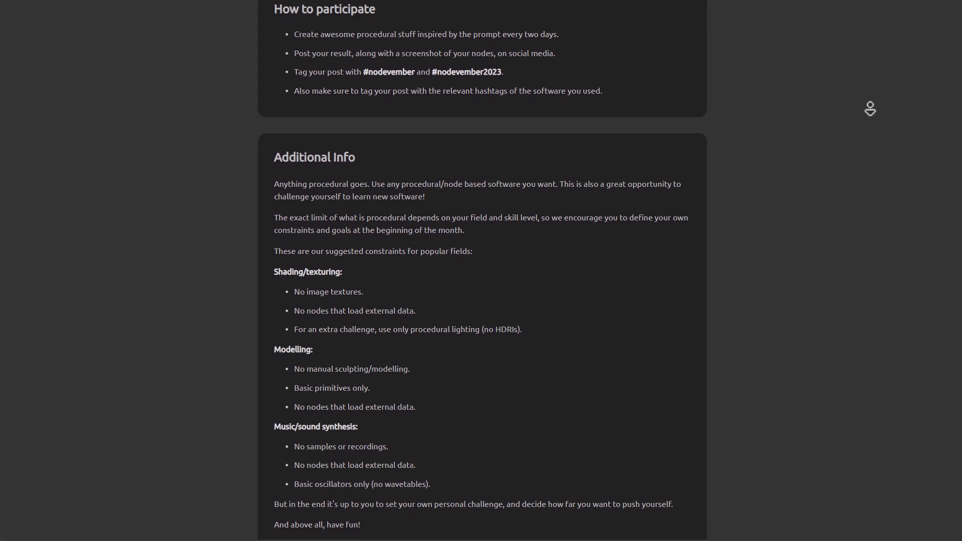
pyautogui.middleClick(871, 108)
pyautogui.scroll(-3, 860, 165)
pyautogui.scroll(2, 860, 164)
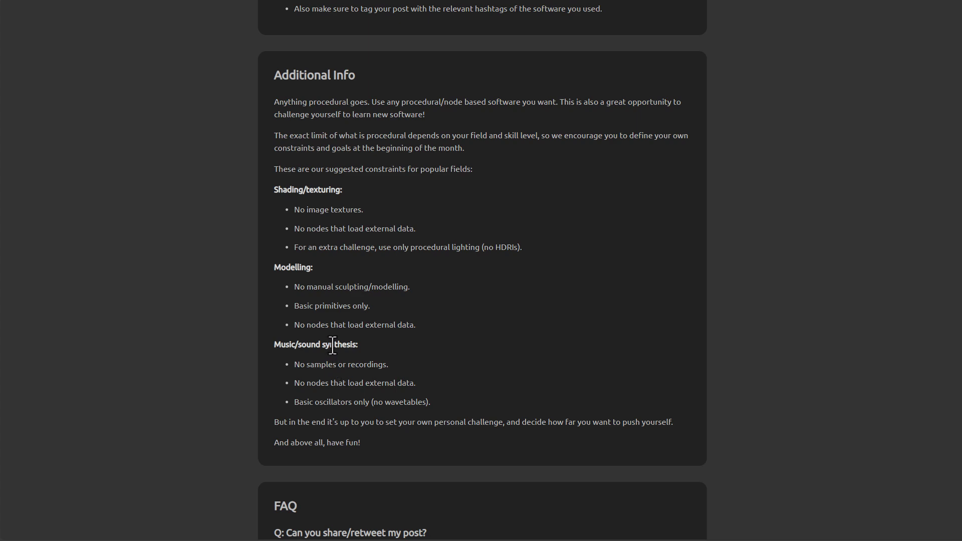
pyautogui.scroll(6, 496, 400)
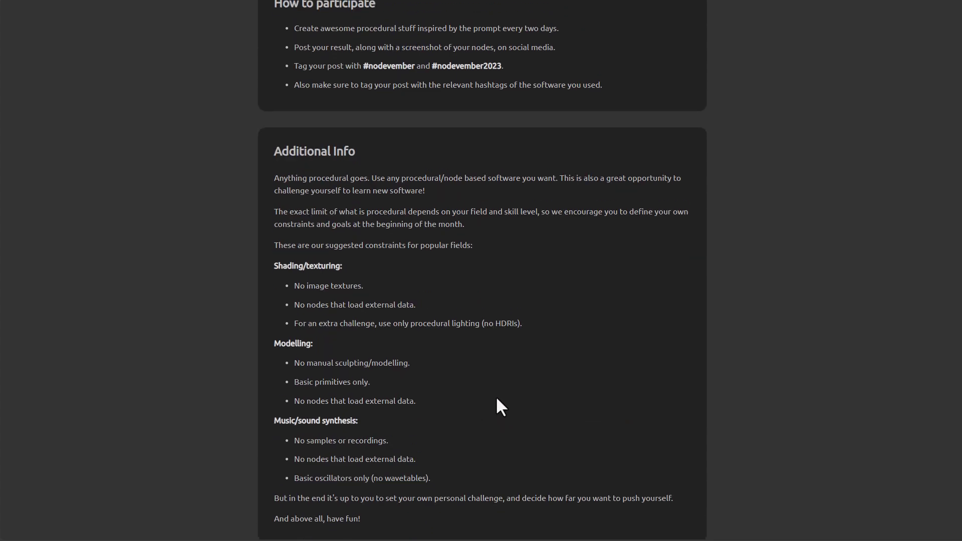
pyautogui.scroll(5, 498, 400)
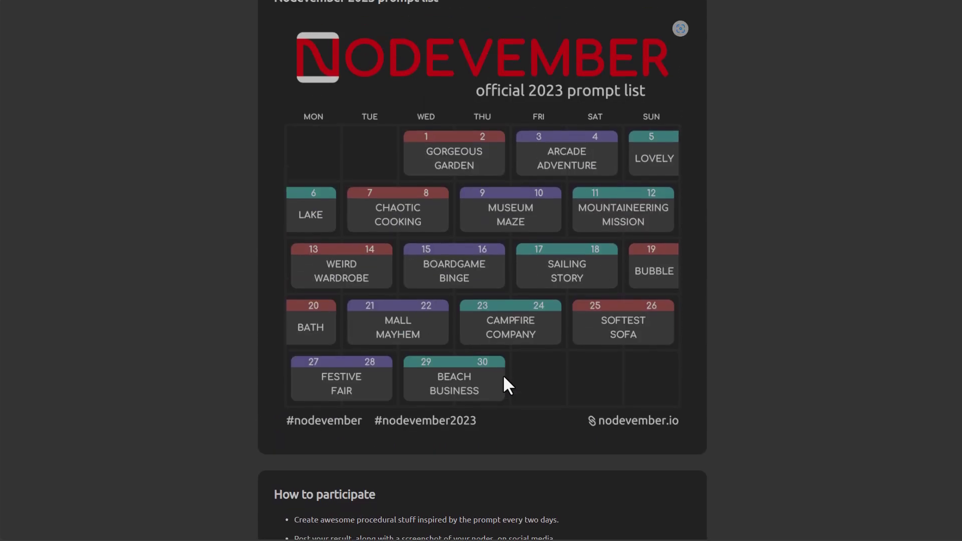
pyautogui.scroll(2, 503, 375)
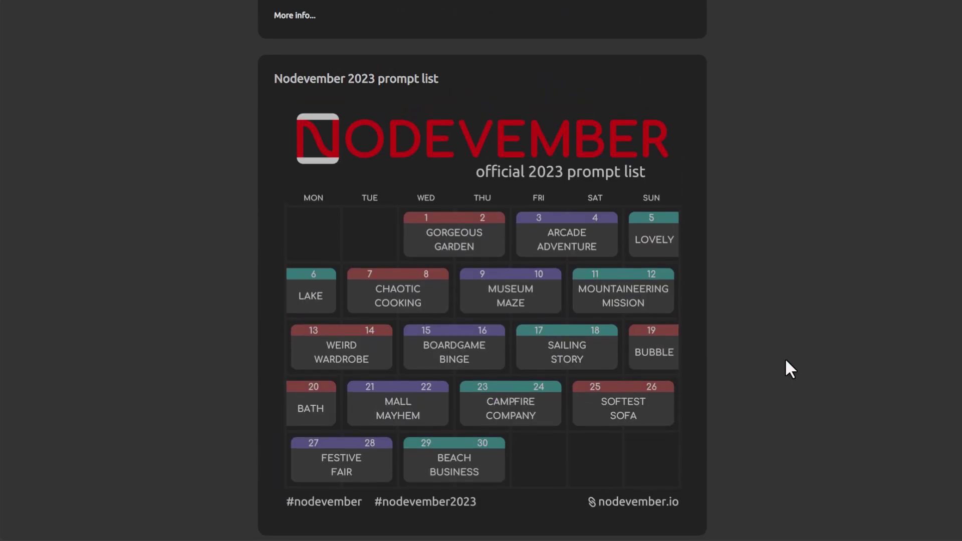
pyautogui.scroll(-3, 785, 358)
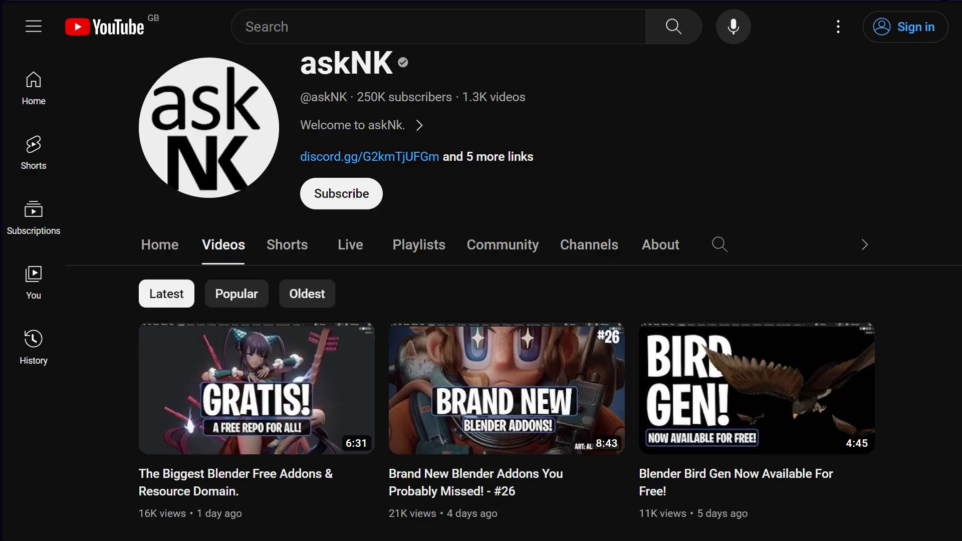
# Browse the askNK YouTube channel's videos from the latest uploads back to those from several months ago
pyautogui.middleClick(939, 183)
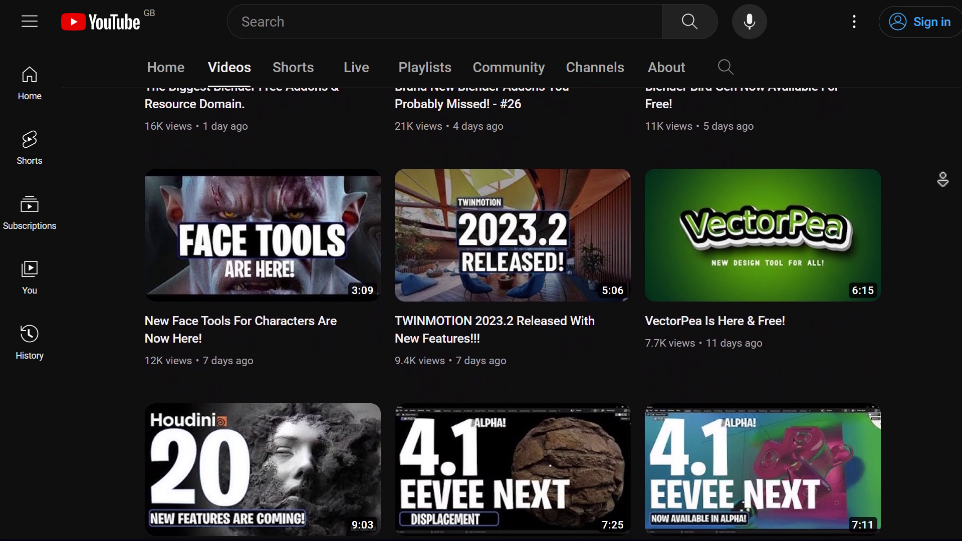
pyautogui.middleClick(954, 197)
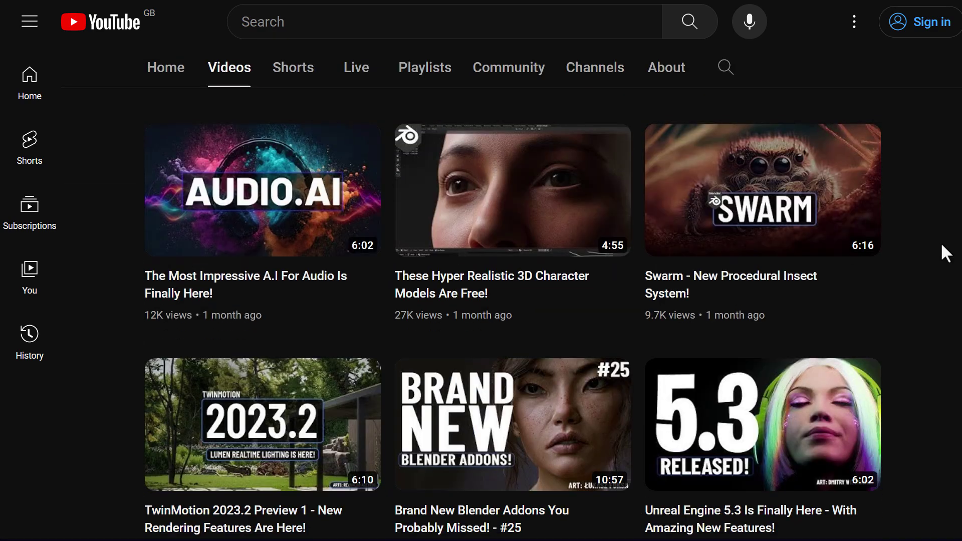
pyautogui.scroll(-20, 940, 242)
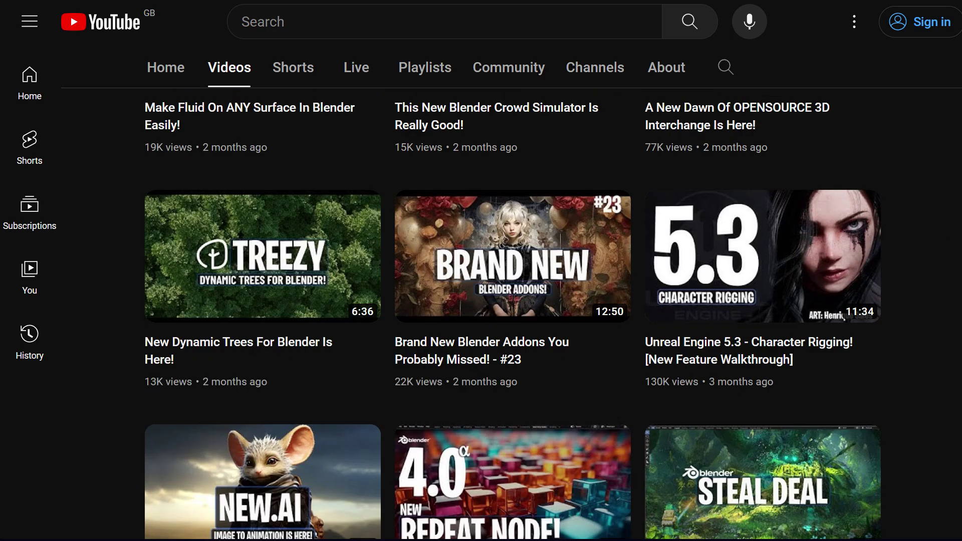
pyautogui.scroll(-15, 924, 362)
pyautogui.middleClick(940, 295)
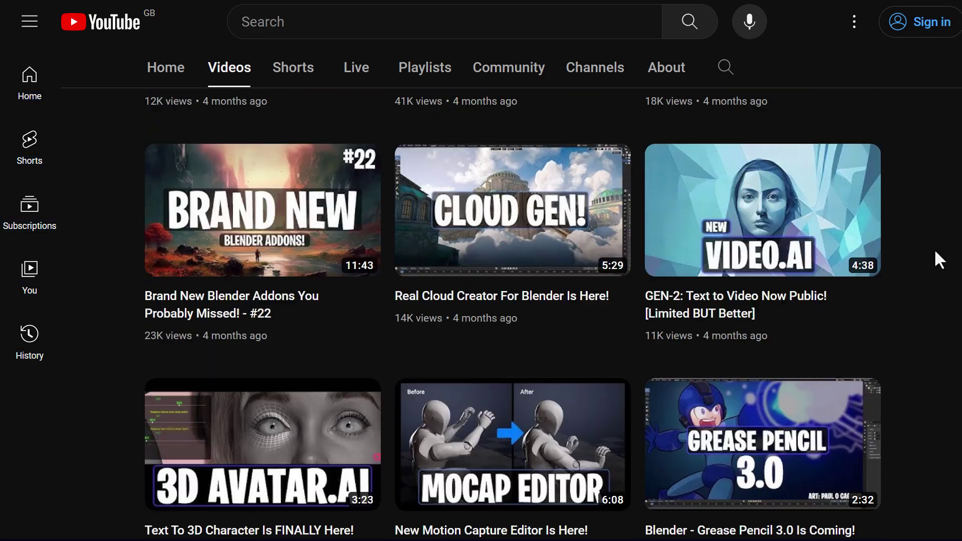